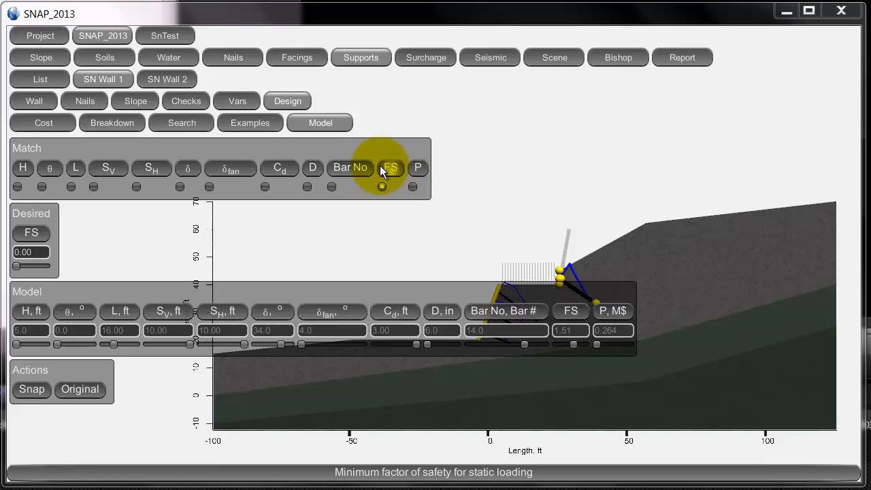
# Match the factor of safety for SN Wall 1 and set its desired value to 1.50.
pyautogui.click(382, 188)
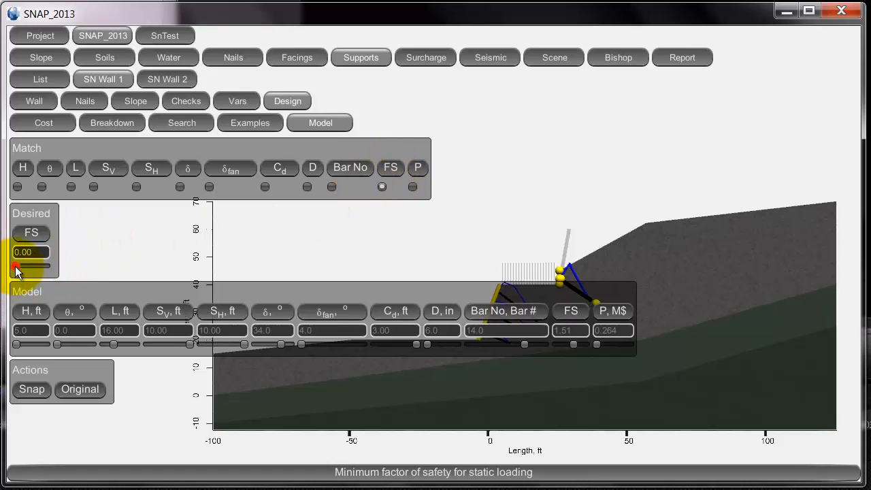
pyautogui.moveTo(20, 265); pyautogui.dragTo(35, 269)
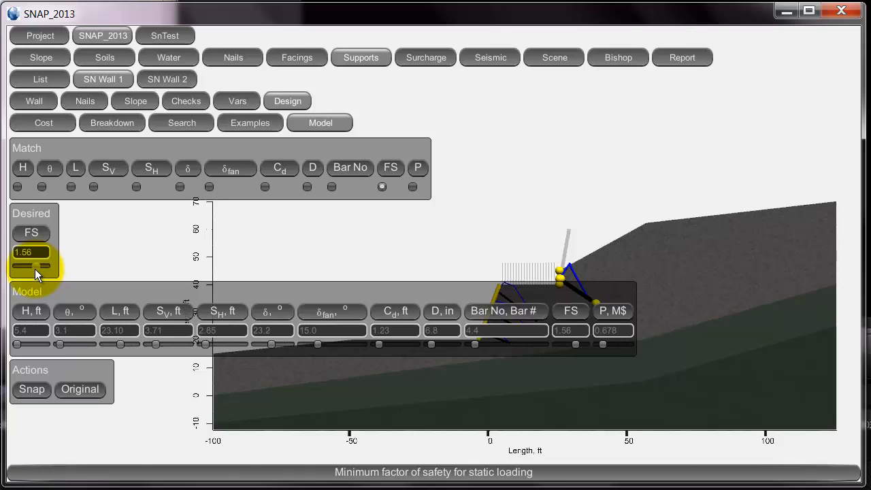
pyautogui.click(38, 254)
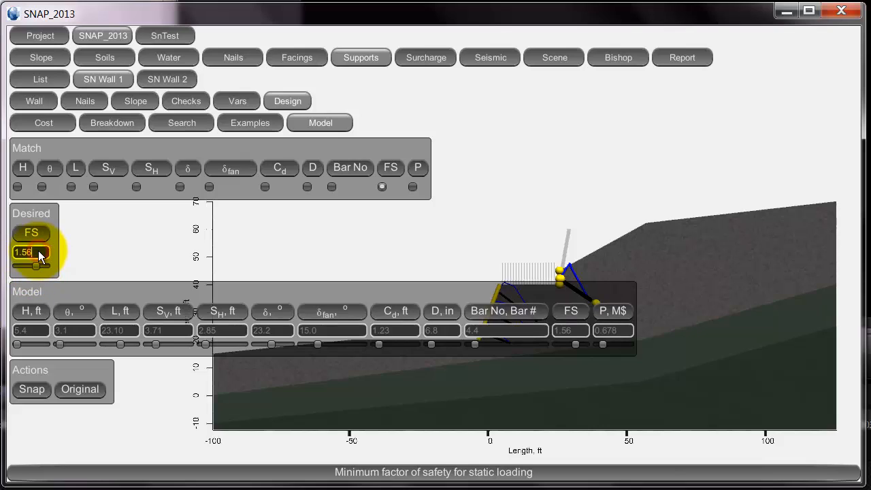
pyautogui.press('BackSpace')
pyautogui.press('Return')
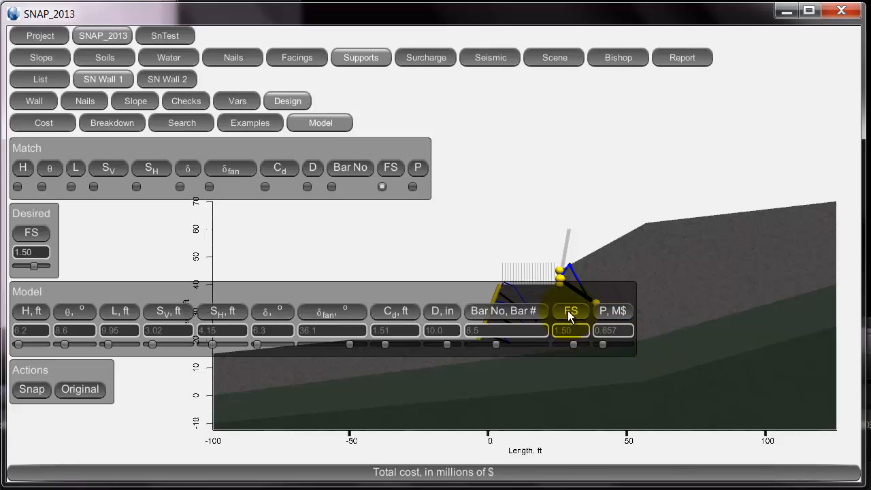
pyautogui.click(275, 241)
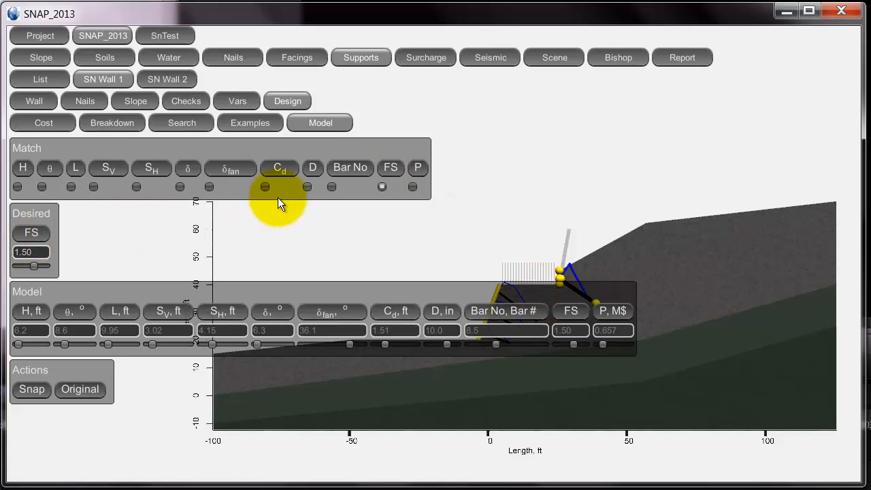
# Add total cost to the matched parameters and set the desired cost to 0.3 million dollars.
pyautogui.click(415, 187)
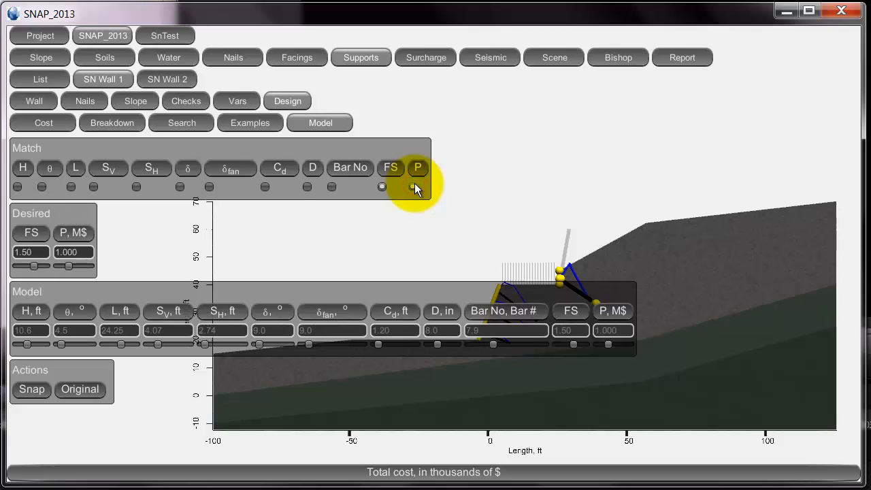
pyautogui.click(88, 254)
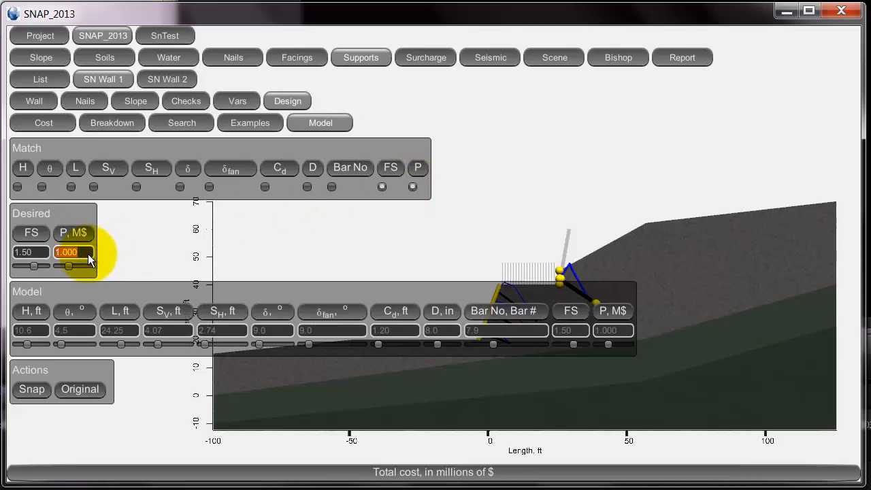
pyautogui.write('300')
pyautogui.press('BackSpace')
pyautogui.press('BackSpace')
pyautogui.press('BackSpace')
pyautogui.write('.3')
pyautogui.press('Return')
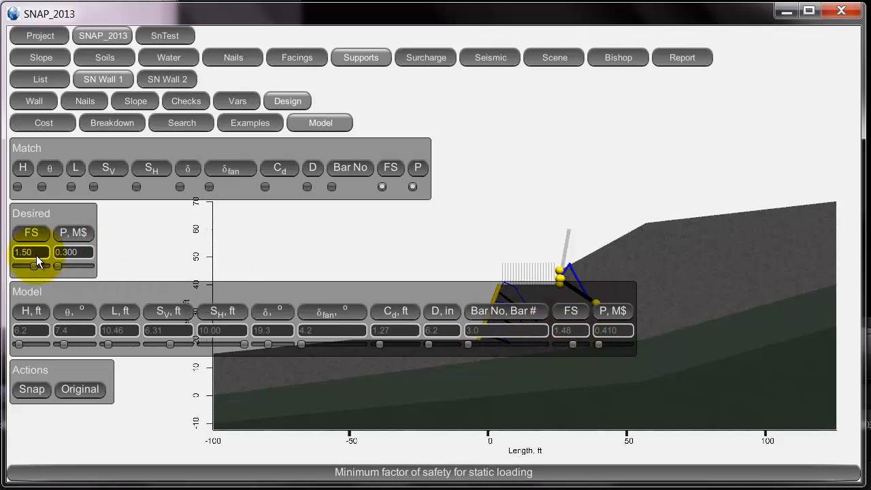
# Stop matching the total cost and set the desired factor of safety to 1.35.
pyautogui.moveTo(31, 265); pyautogui.dragTo(34, 264)
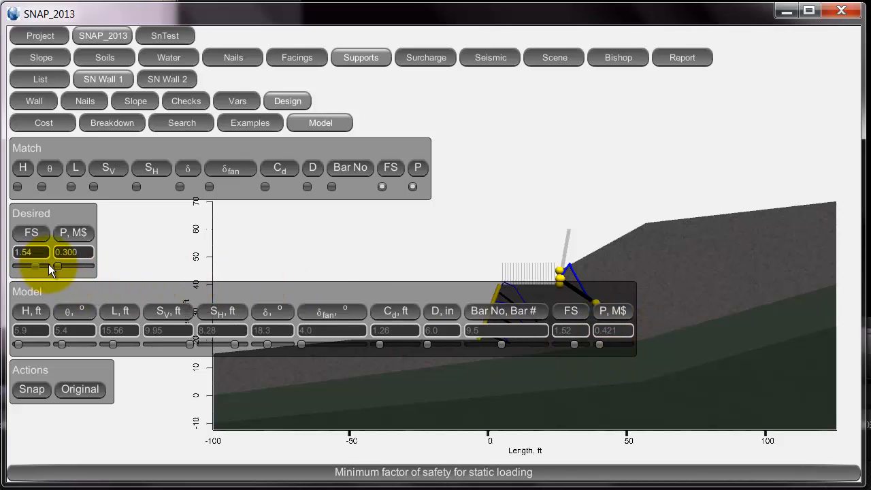
pyautogui.click(413, 187)
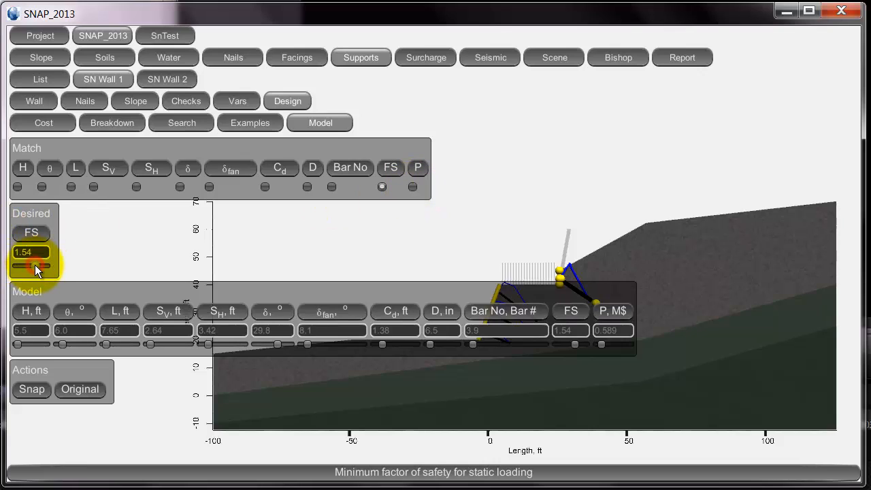
pyautogui.moveTo(34, 265); pyautogui.dragTo(28, 266)
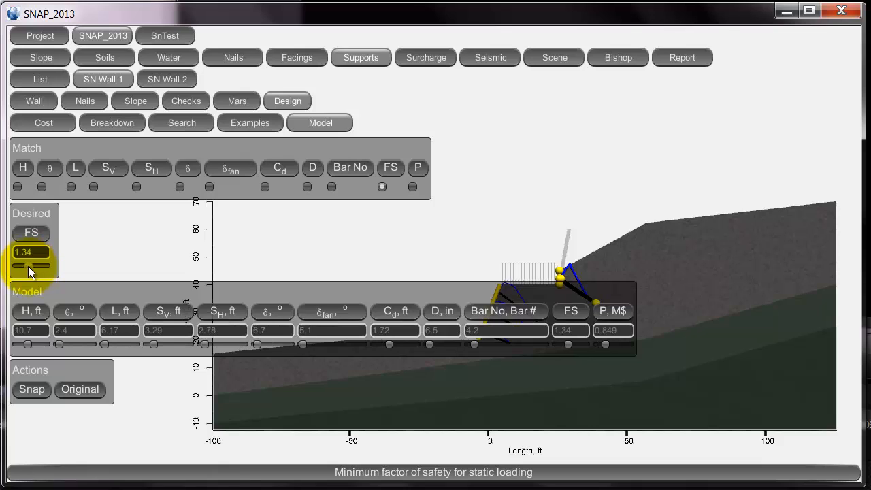
pyautogui.moveTo(27, 266); pyautogui.dragTo(28, 267)
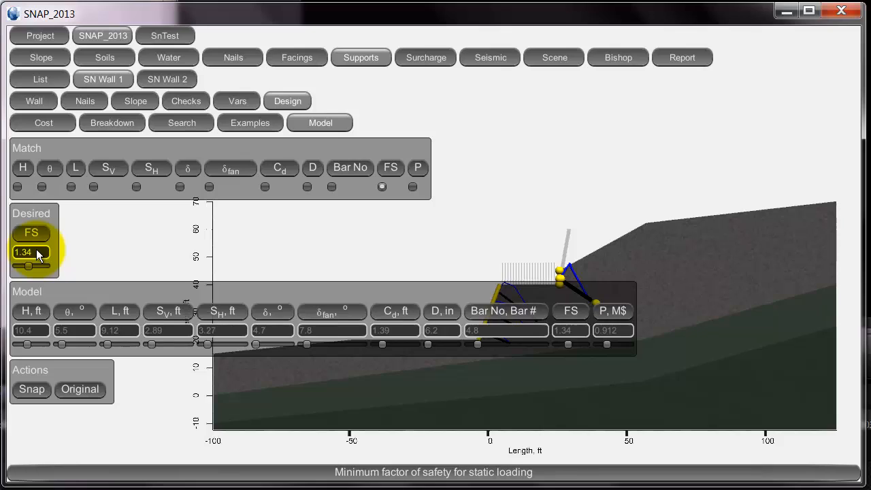
pyautogui.press('BackSpace')
pyautogui.write('5')
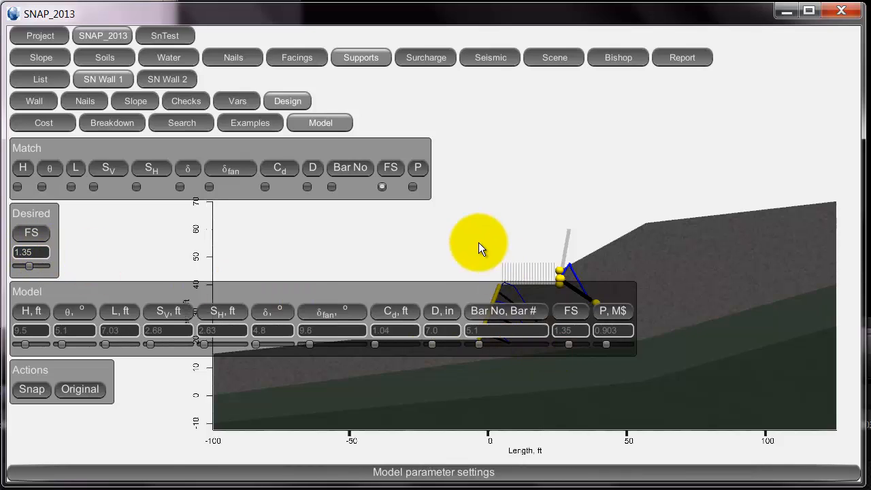
# Match the total cost again and lower the desired cost to 0.264 million dollars.
pyautogui.click(413, 187)
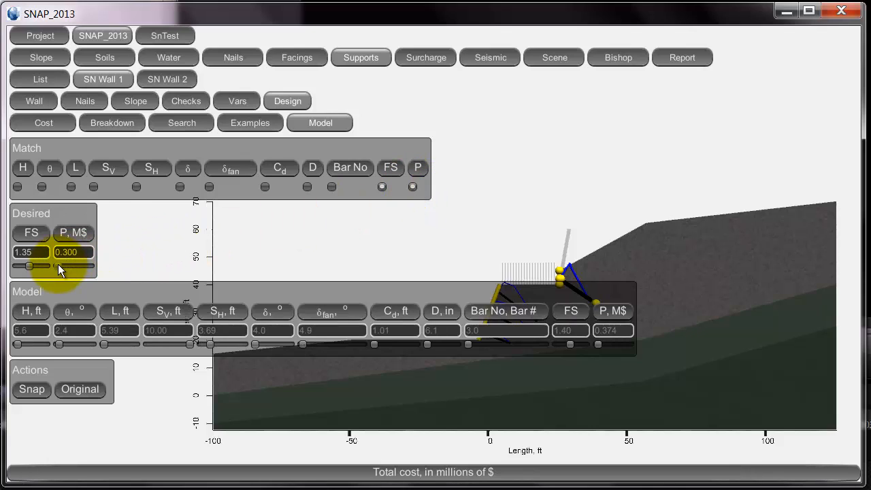
pyautogui.moveTo(58, 264); pyautogui.dragTo(74, 265)
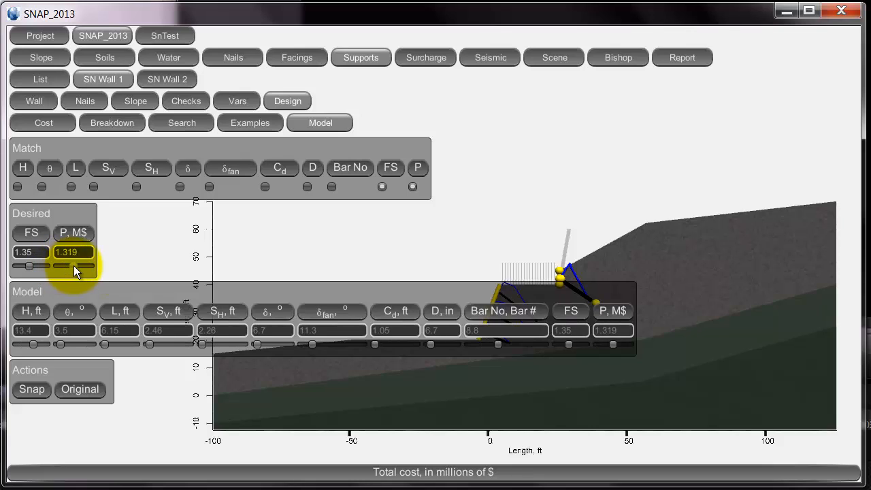
pyautogui.moveTo(73, 266); pyautogui.dragTo(62, 268)
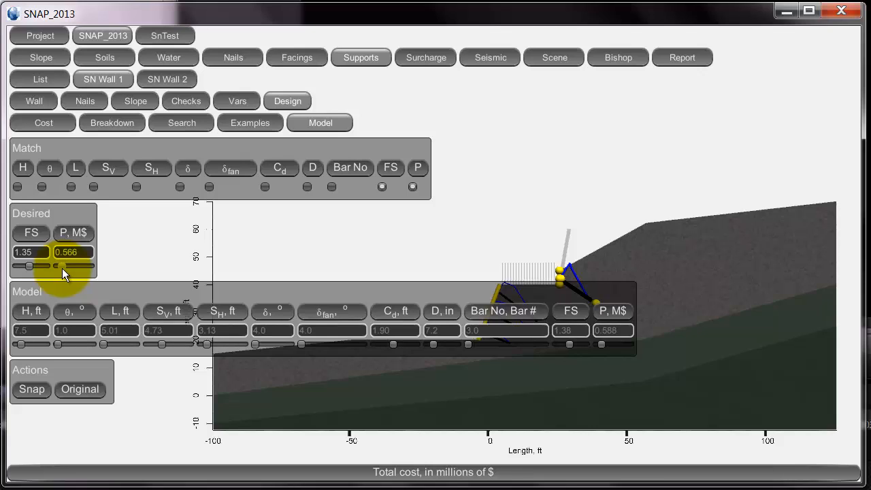
pyautogui.moveTo(62, 268); pyautogui.dragTo(58, 269)
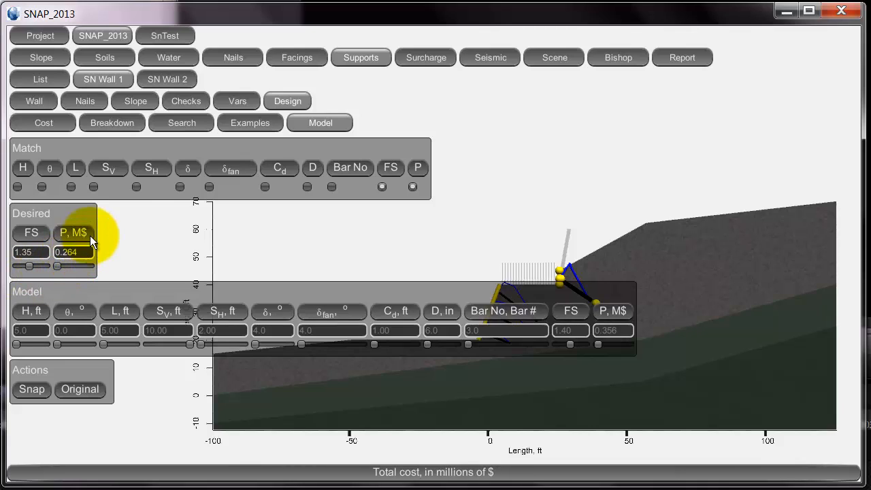
# For SN Wall 2, match factor of safety and cost with desired values of 1.35 and 0.537 million dollars.
pyautogui.click(167, 78)
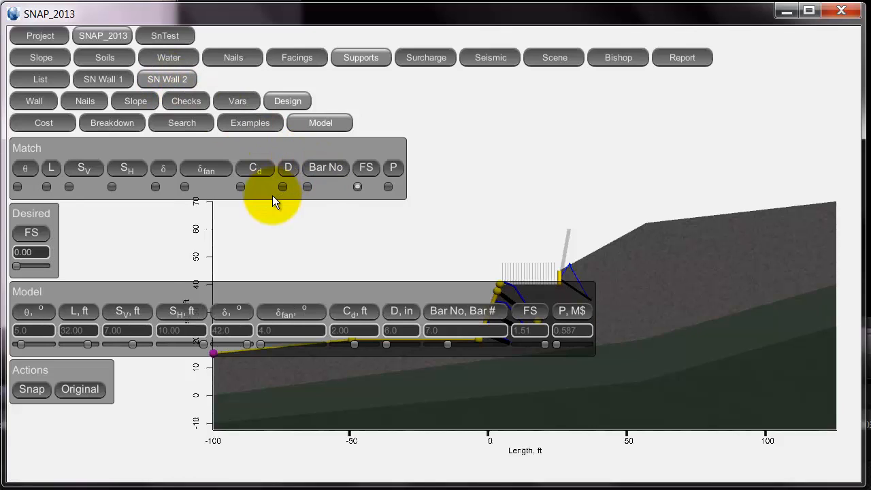
pyautogui.click(388, 187)
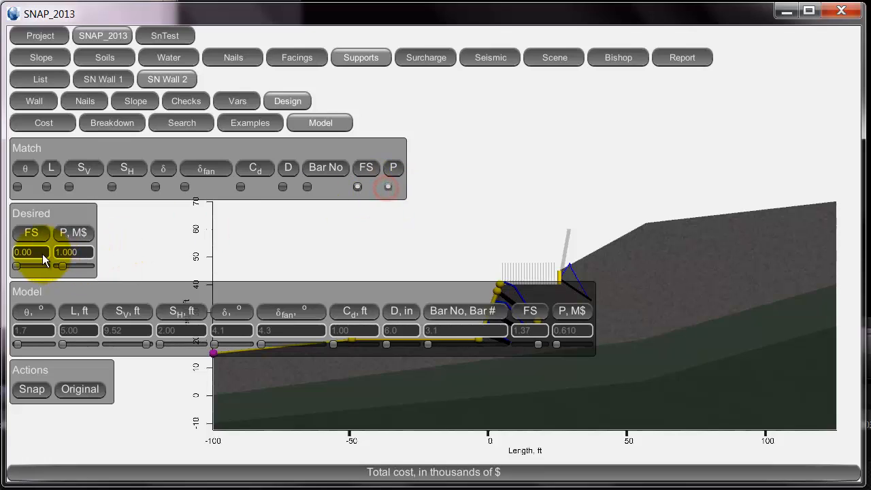
pyautogui.write('1.35')
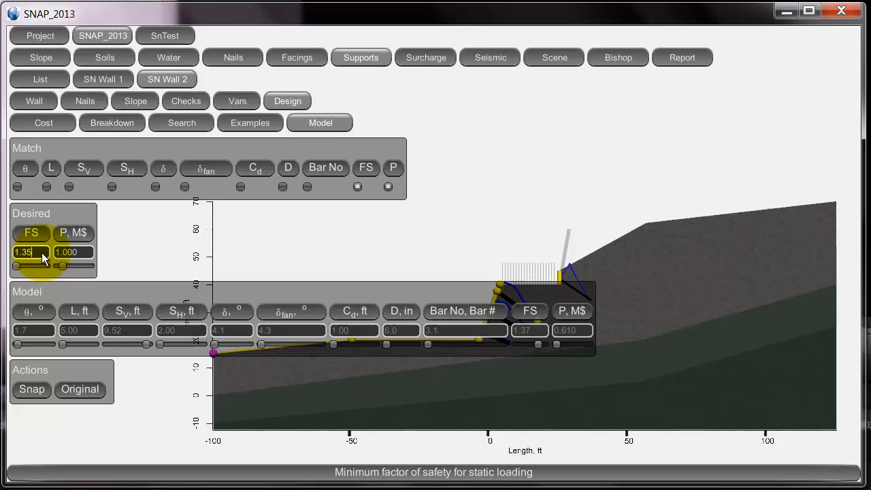
pyautogui.press('Return')
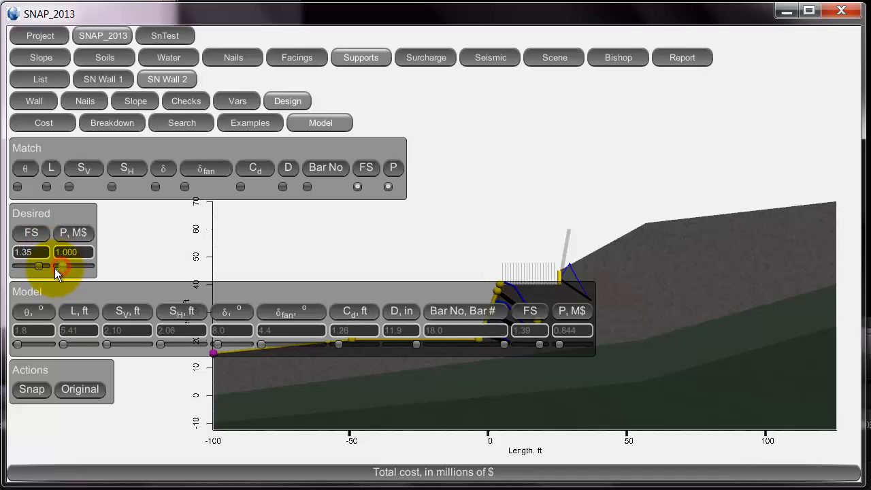
pyautogui.moveTo(55, 268); pyautogui.dragTo(52, 269)
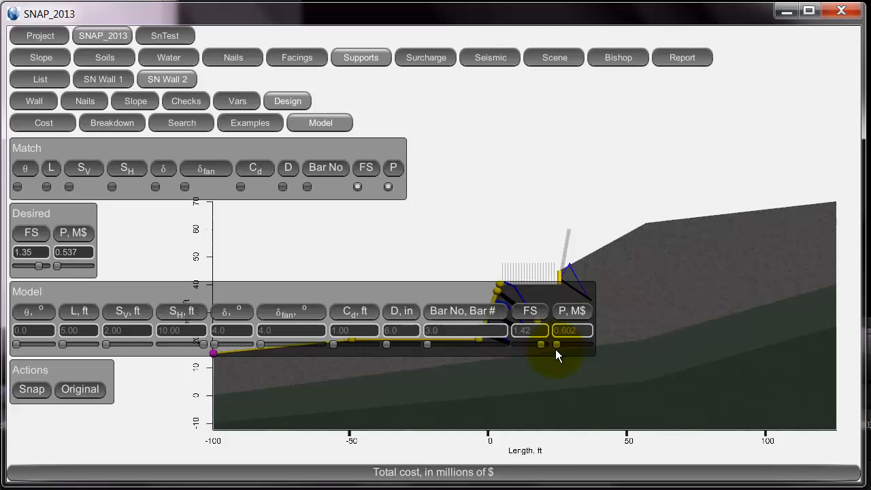
# Match the wall batter angle instead of the factor of safety and total cost.
pyautogui.click(17, 186)
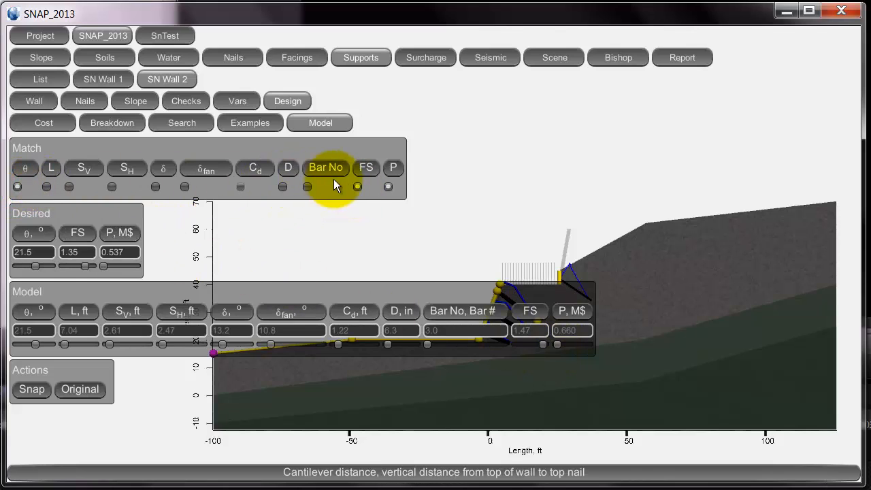
pyautogui.click(356, 187)
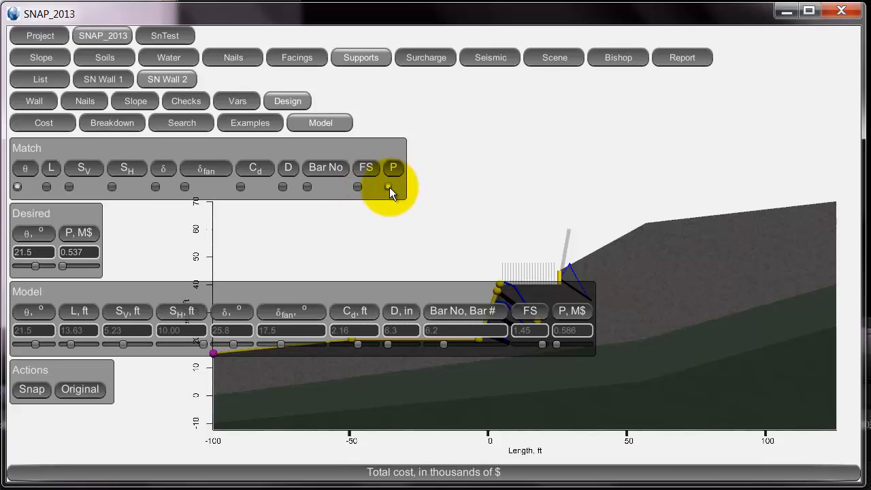
pyautogui.click(388, 187)
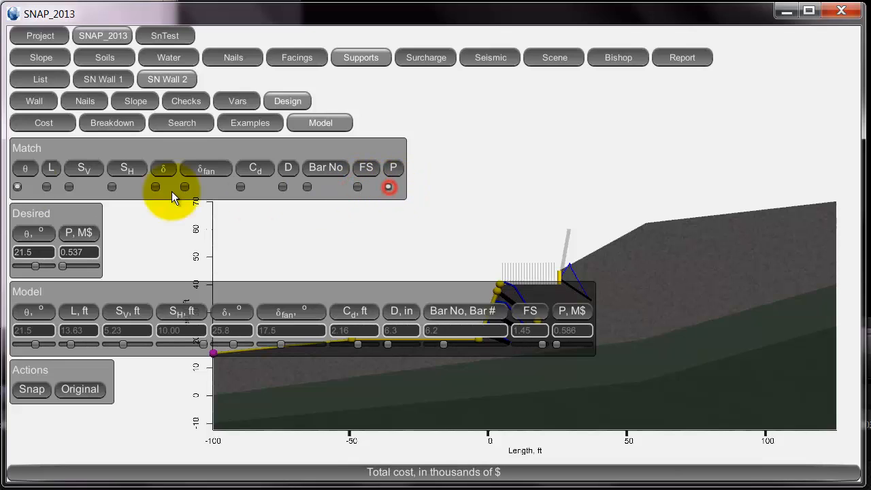
# Add nail length, vertical and horizontal spacing, nail inclination, fan angle, cantilever distance, diameter D and bar number to the matched parameters.
pyautogui.click(45, 186)
pyautogui.click(68, 187)
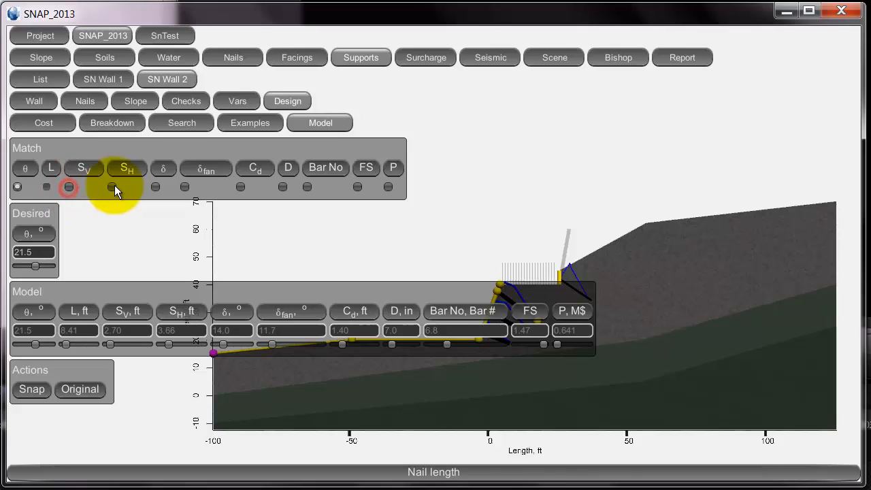
pyautogui.click(115, 187)
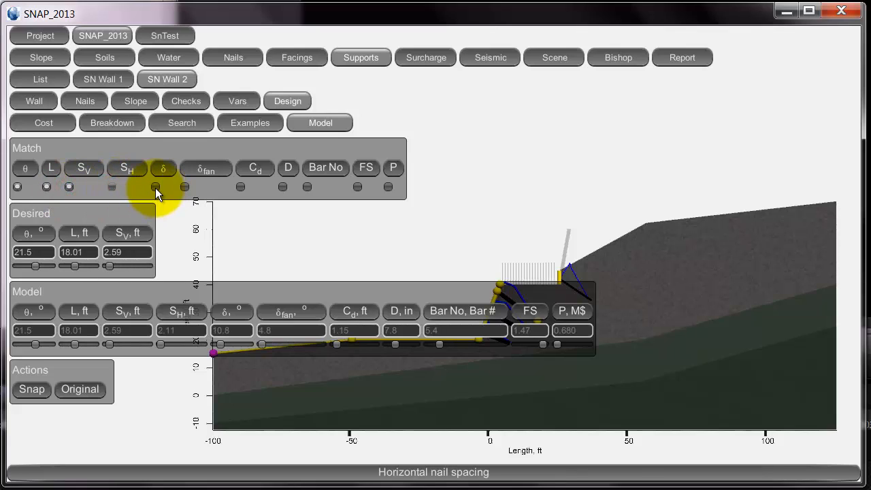
pyautogui.click(155, 187)
pyautogui.click(185, 187)
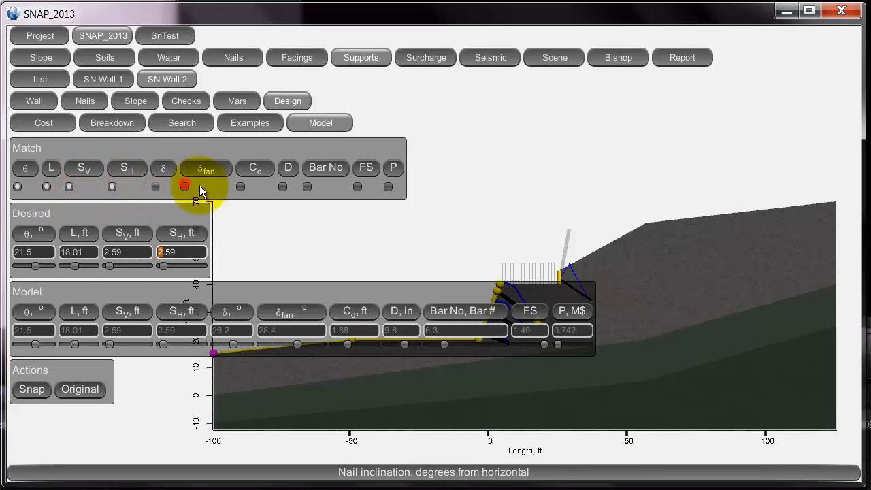
pyautogui.click(240, 187)
pyautogui.click(284, 187)
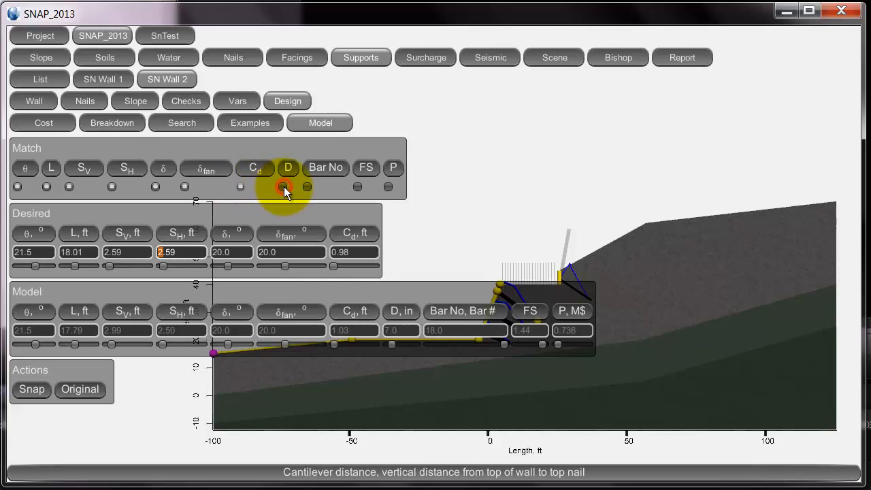
pyautogui.click(307, 188)
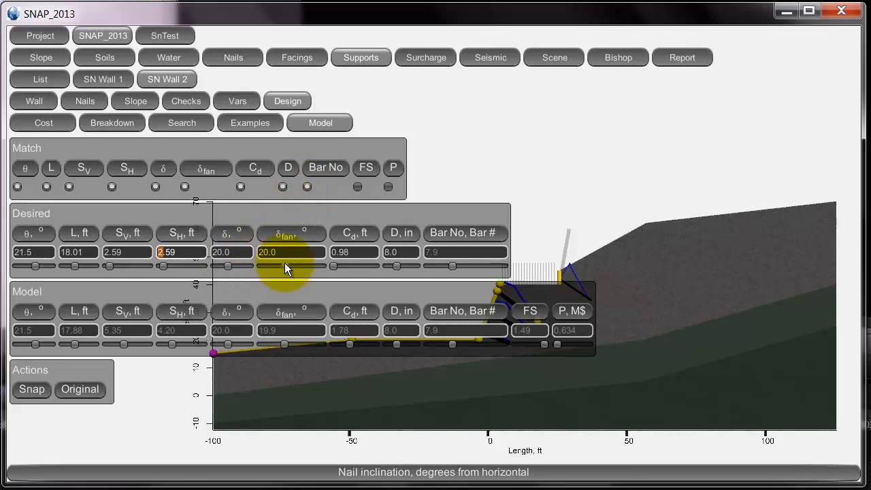
# Load the SNAP design as the desired values and reduce the desired nail length to about 15.81 ft.
pyautogui.click(39, 388)
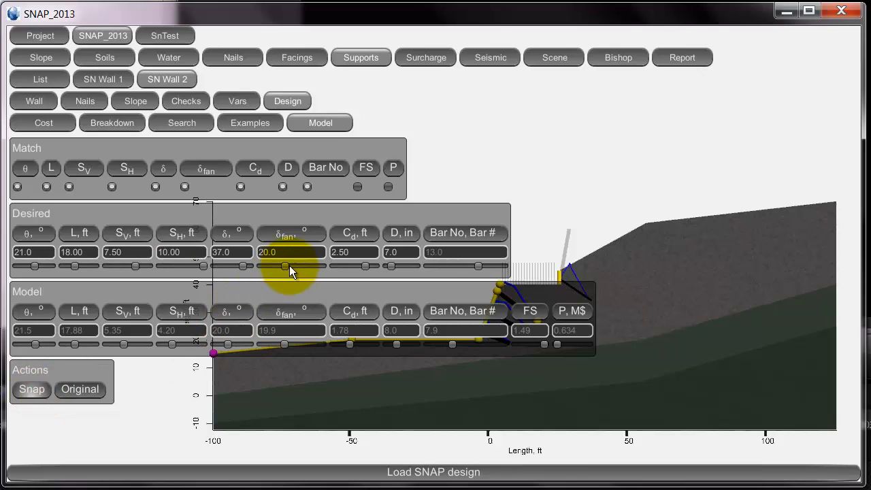
pyautogui.moveTo(287, 265)
pyautogui.mouseDown()
pyautogui.moveTo(340, 272)
pyautogui.moveTo(260, 270)
pyautogui.moveTo(287, 268)
pyautogui.mouseUp()
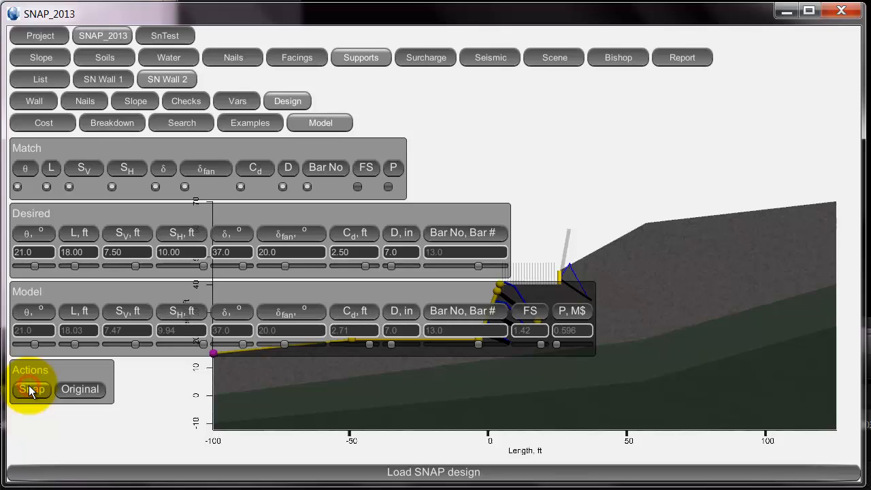
pyautogui.click(28, 385)
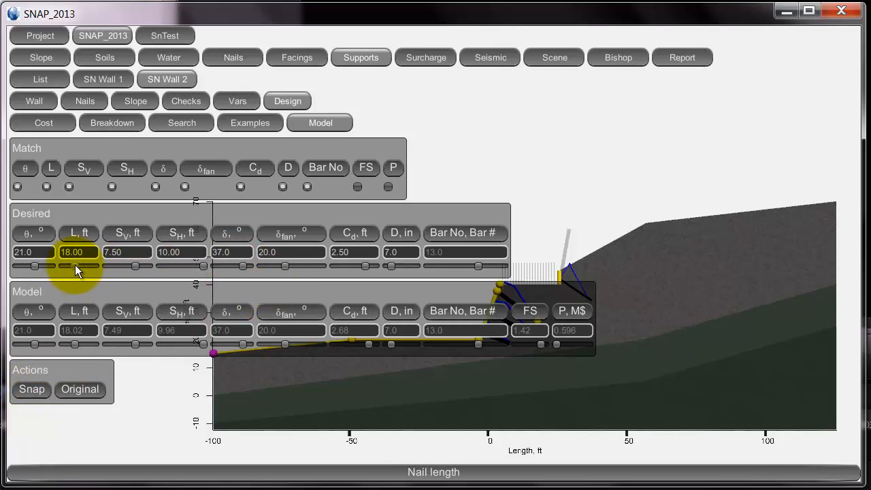
pyautogui.moveTo(75, 265)
pyautogui.mouseDown()
pyautogui.moveTo(90, 266)
pyautogui.moveTo(51, 269)
pyautogui.moveTo(74, 264)
pyautogui.mouseUp()
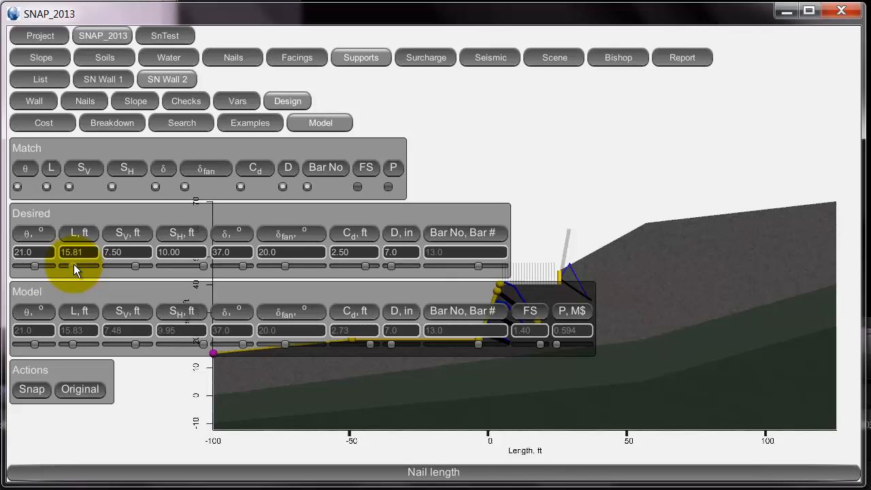